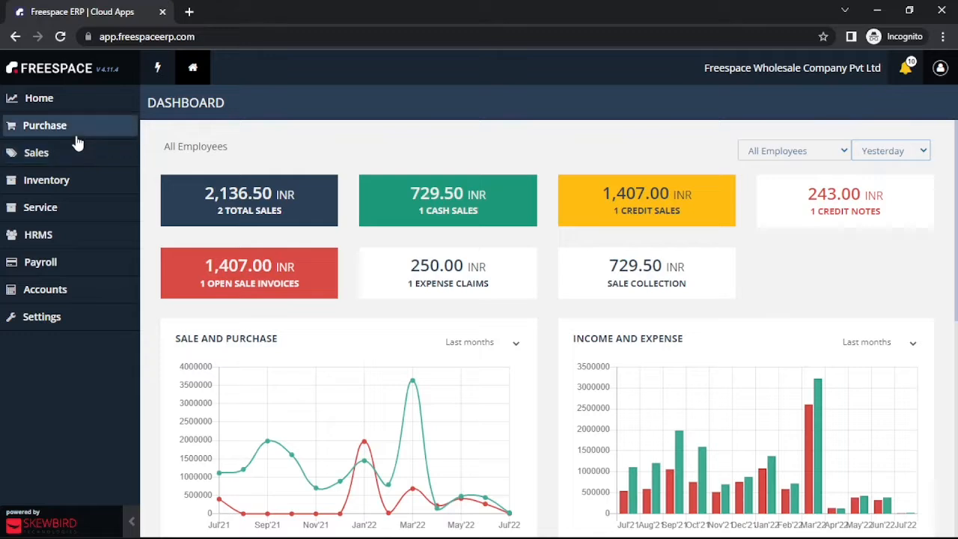
- Start a new purchase order from the Purchase Orders list of the Purchase module
click(77, 136)
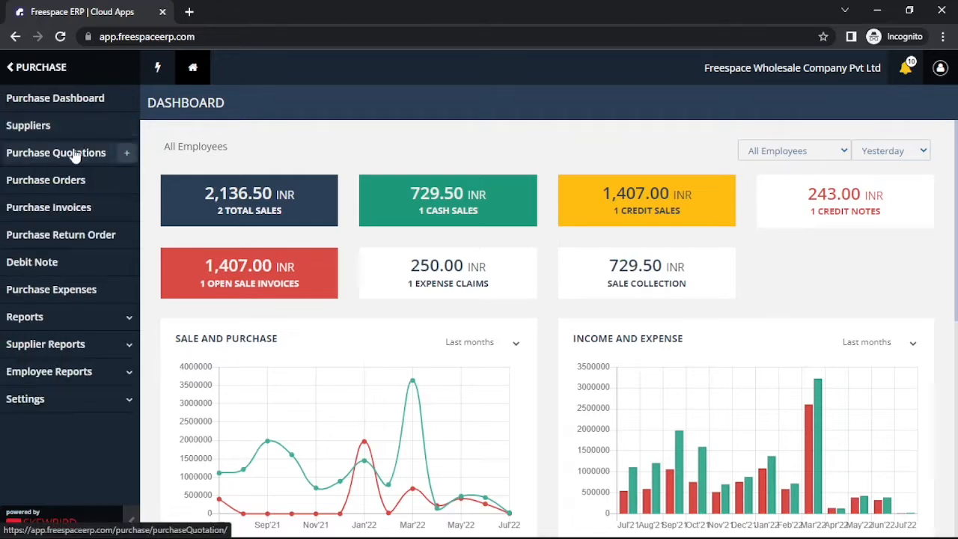
click(72, 185)
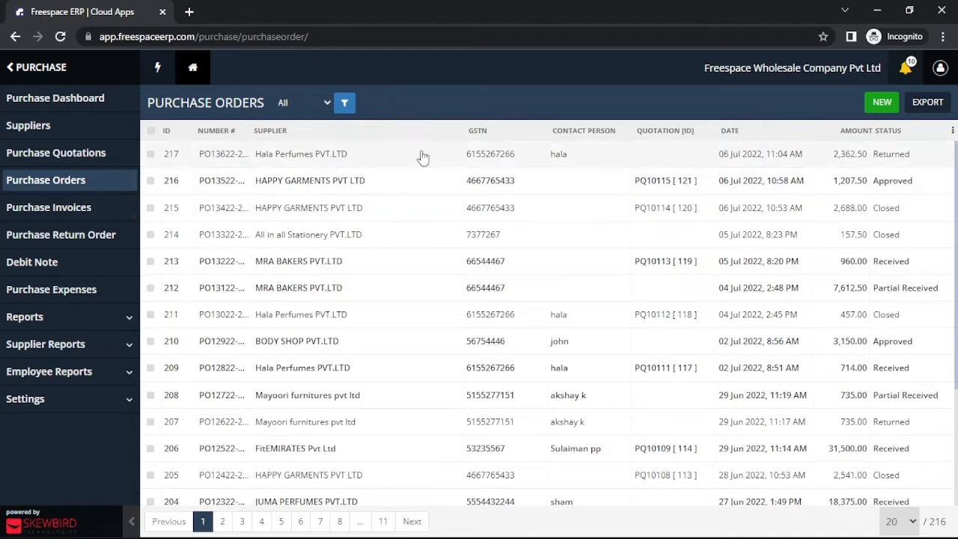
click(879, 103)
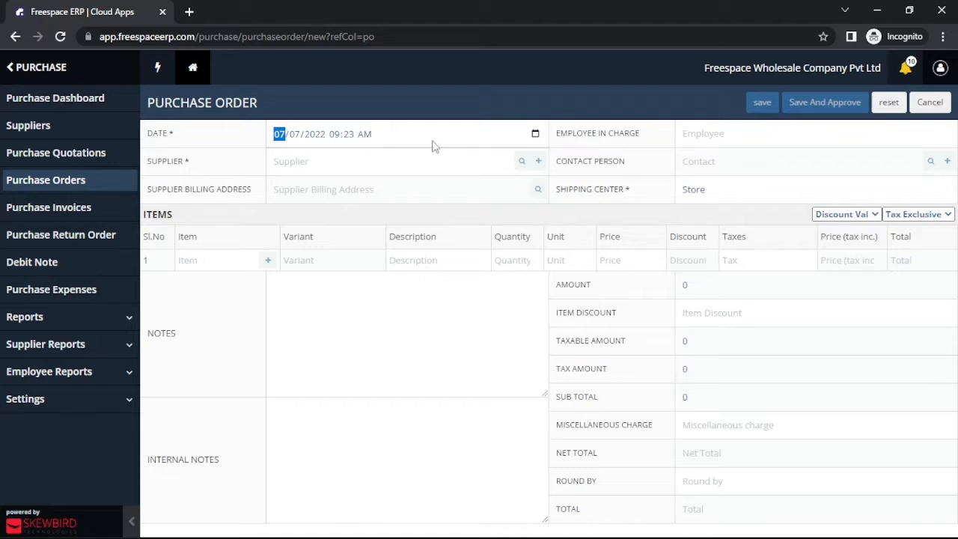
click(536, 135)
click(536, 135)
click(536, 134)
click(494, 141)
- Enter the employee in charge and choose AJMAL PERFUMES PVT.LTD as the purchase order's supplier
click(701, 139)
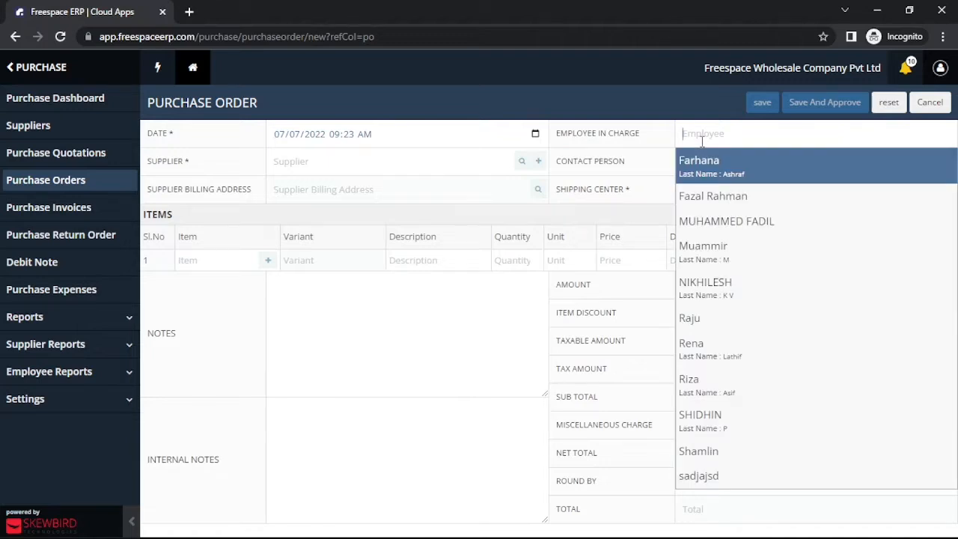
text(F)
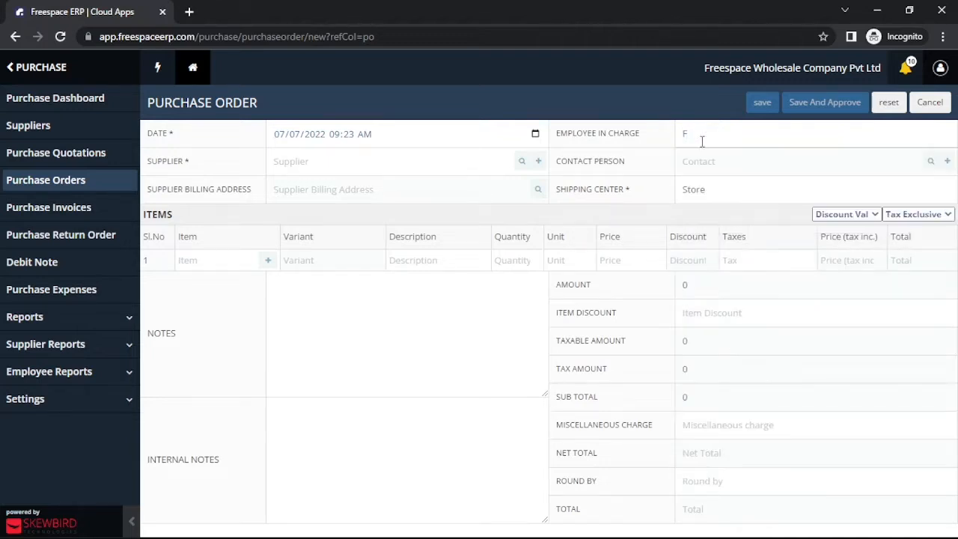
text(arhana)
key(Tab)
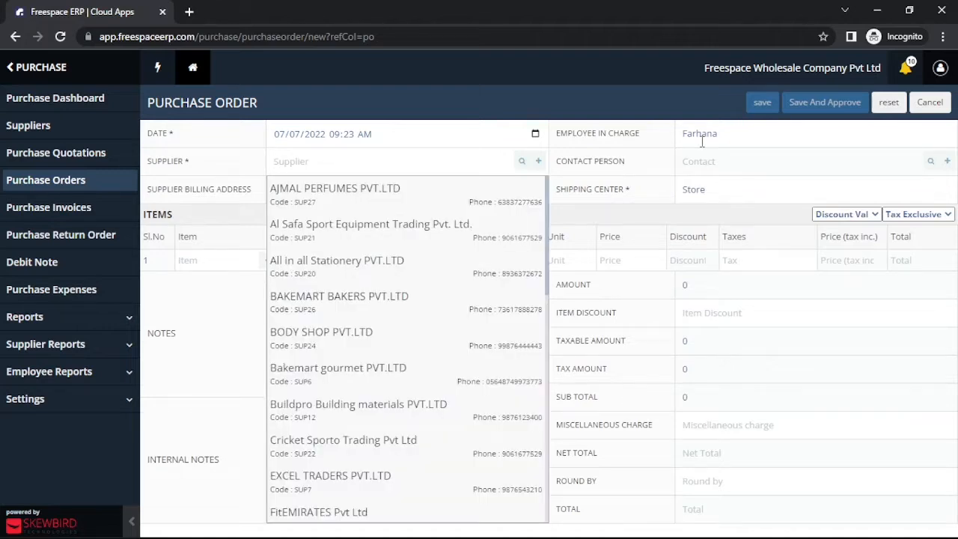
key(Down)
key(Return)
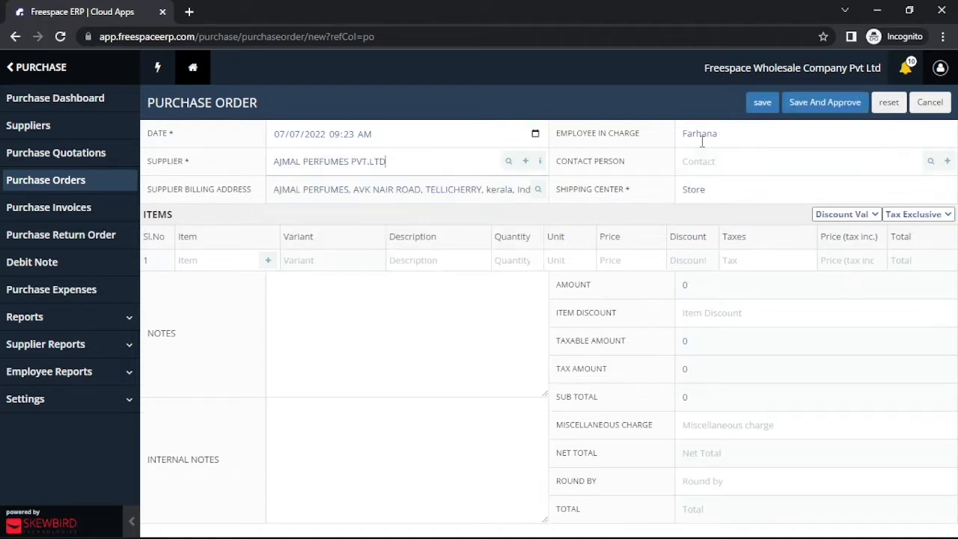
- Review the selected supplier's invoice and balance summary and its saved billing addresses
click(542, 162)
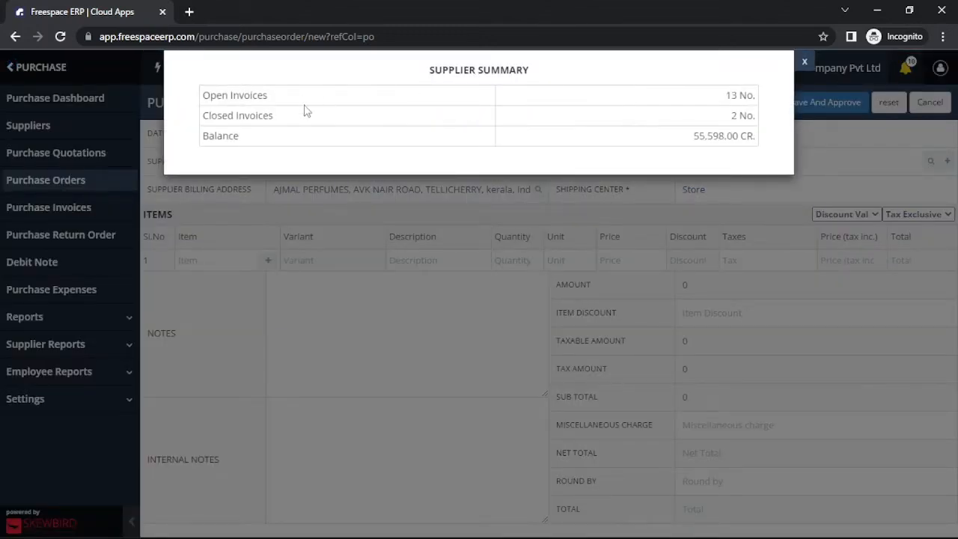
click(802, 63)
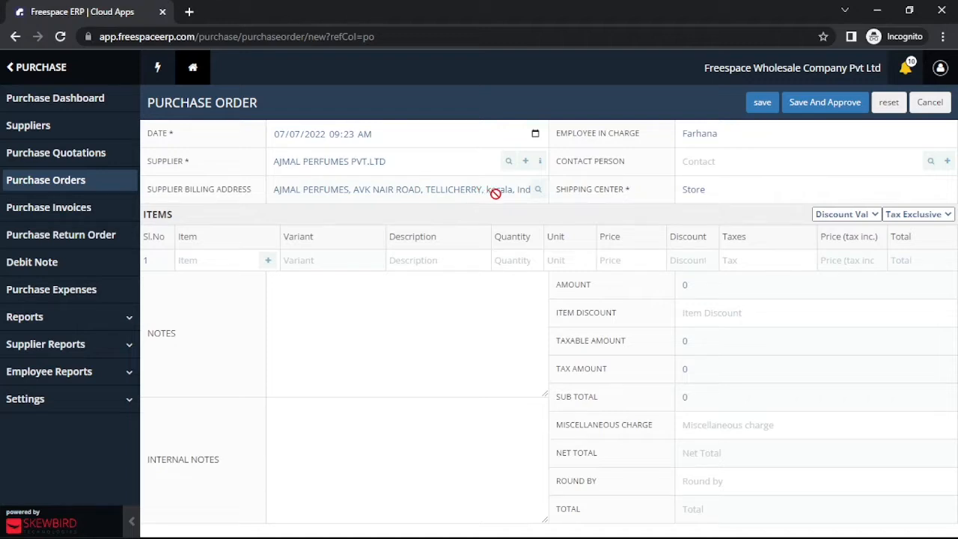
click(538, 190)
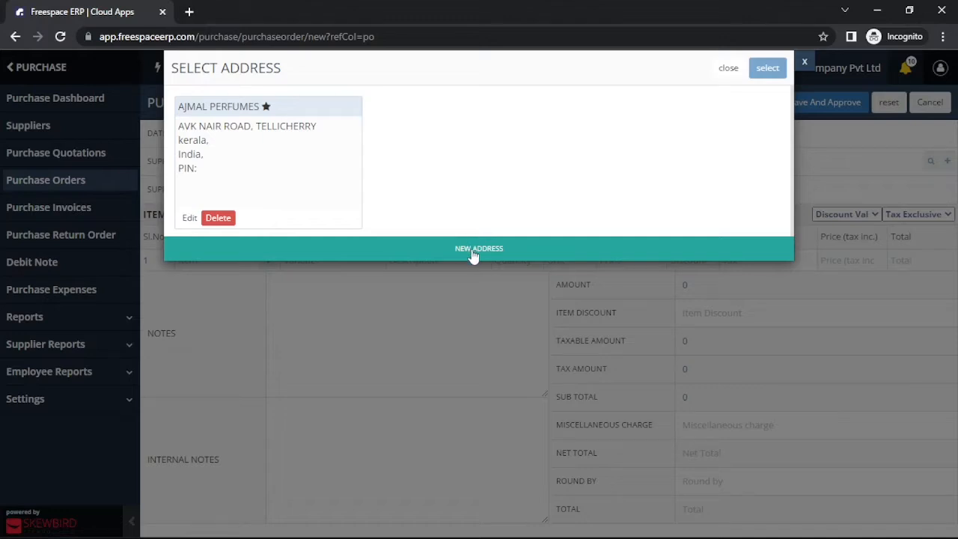
click(805, 62)
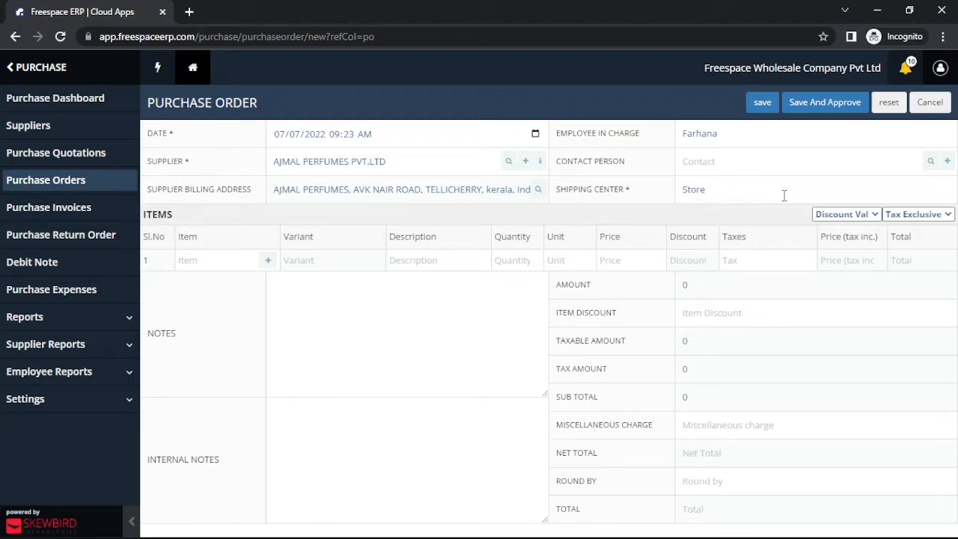
- Add Ajmal oud as the first item line of the purchase order
click(245, 262)
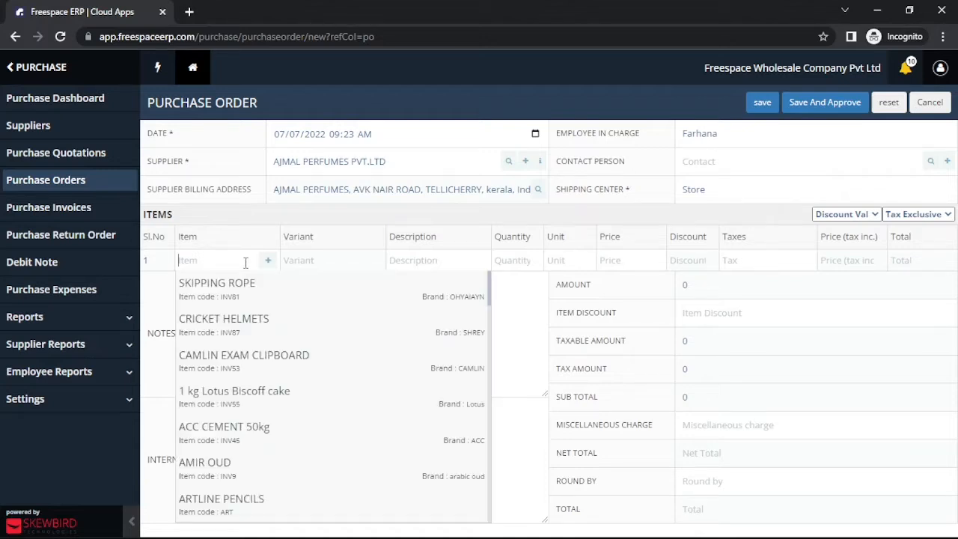
text(aj)
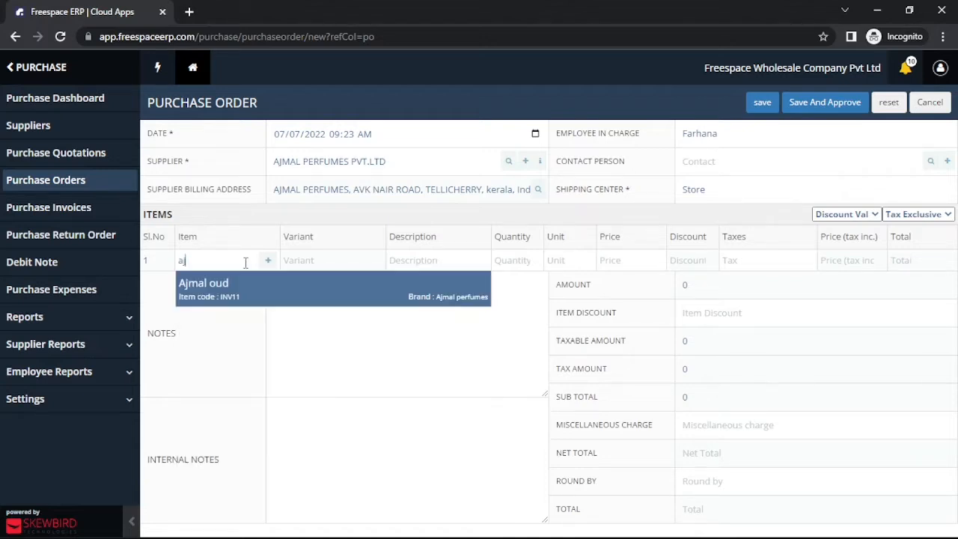
key(Return)
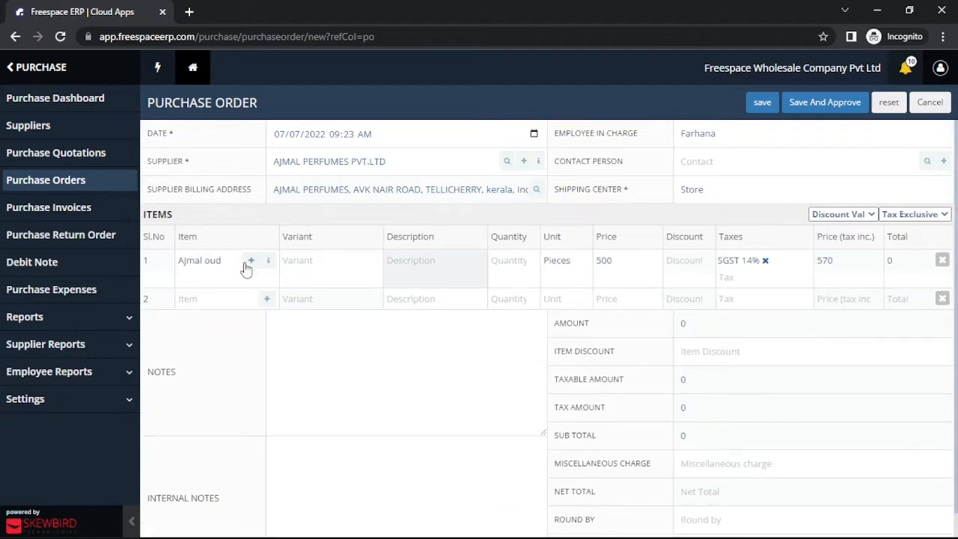
click(242, 299)
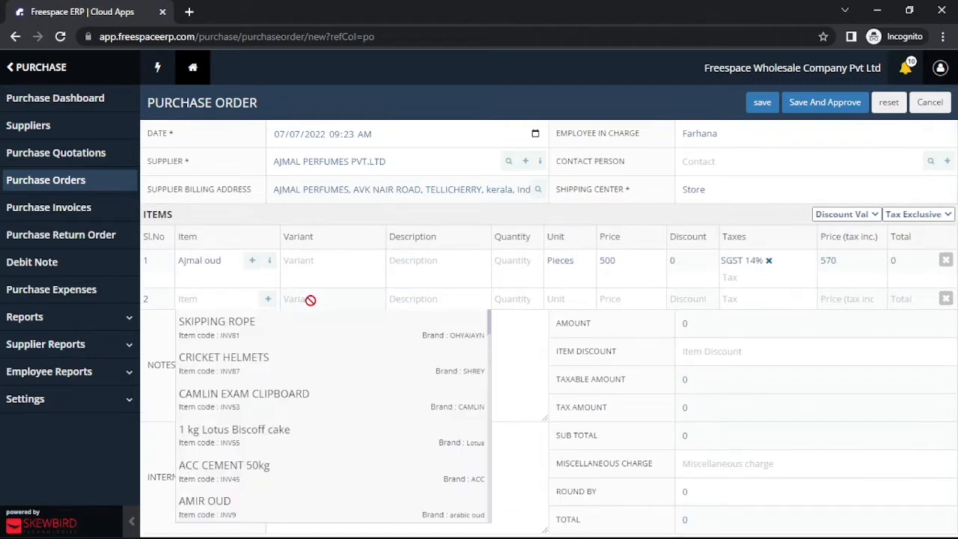
- Examine the Ajmal oud item enquiry for its recent purchases, recent sales and inventory summary
click(269, 262)
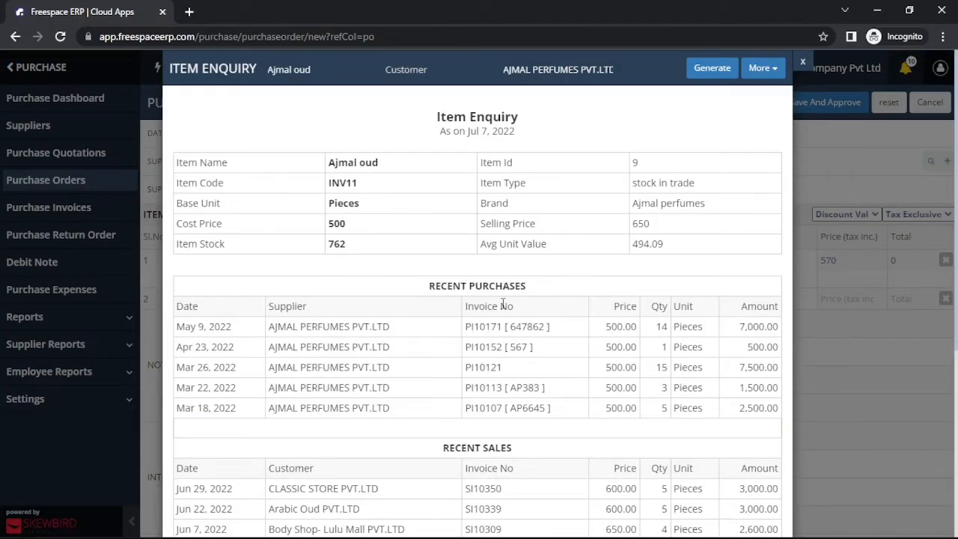
drag(956, 262, 956, 430)
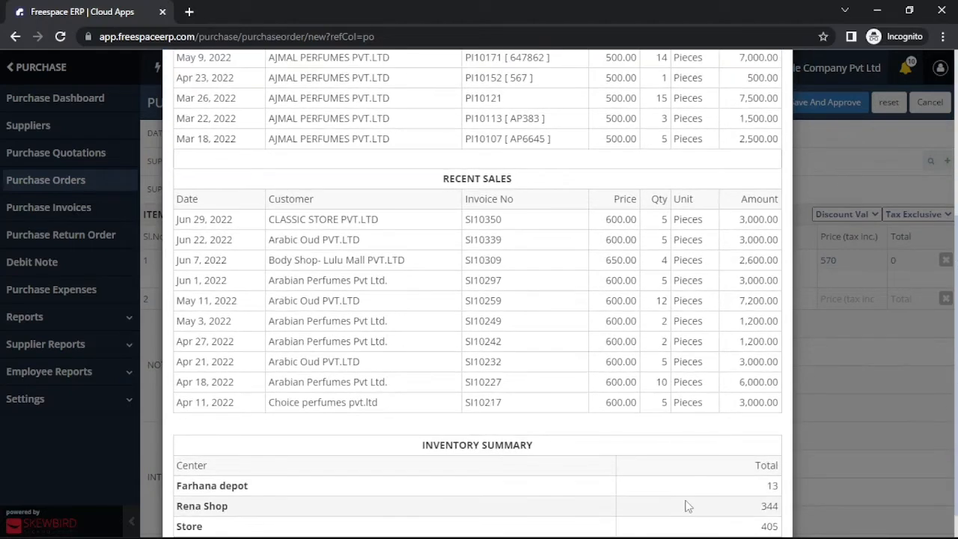
drag(957, 405, 954, 237)
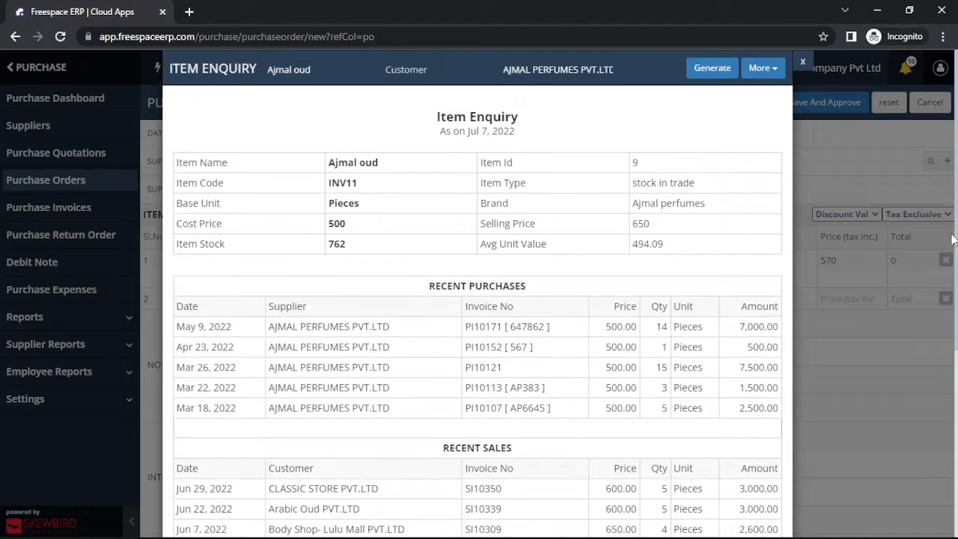
scroll(927, 217, down, 2)
drag(956, 321, 956, 174)
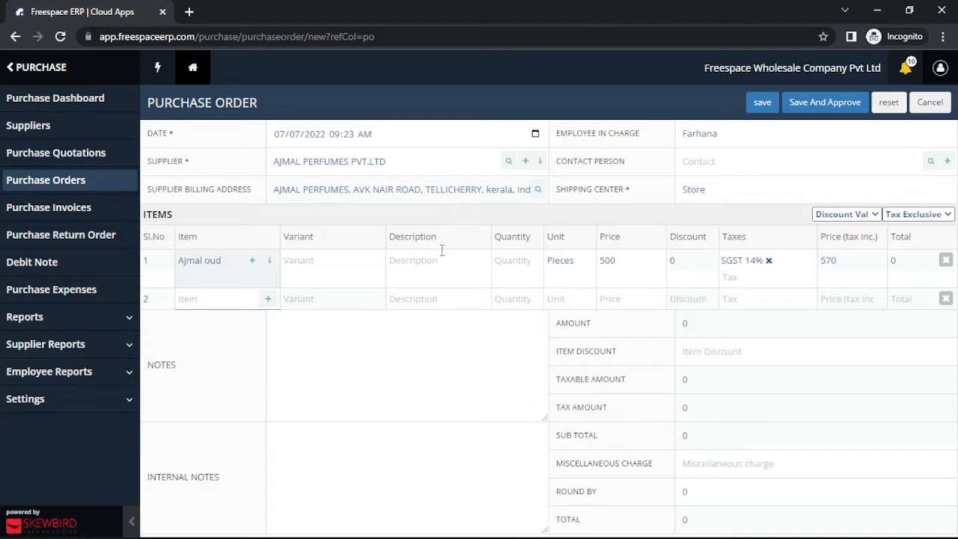
- Set the Ajmal oud line's quantity to 10 and the order's item discount to 100
click(515, 268)
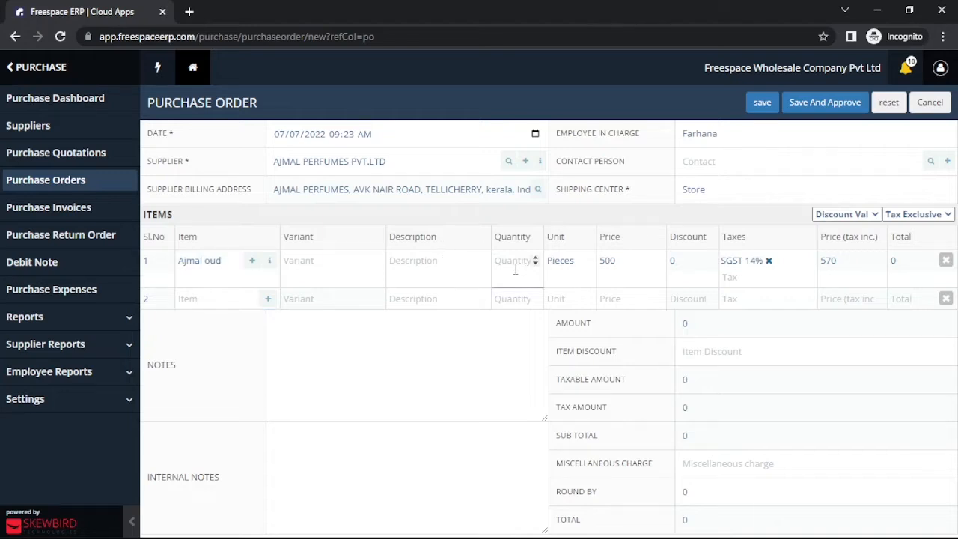
text(10)
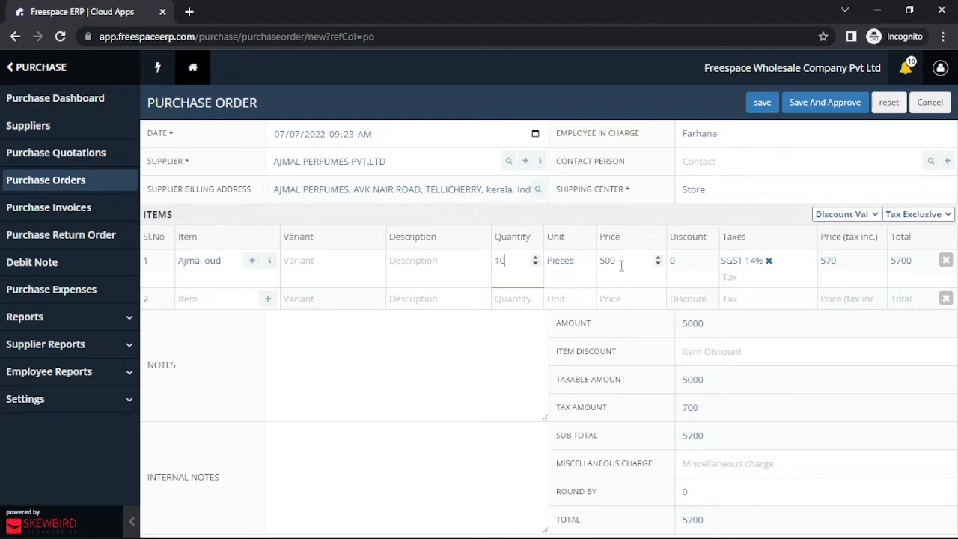
click(788, 264)
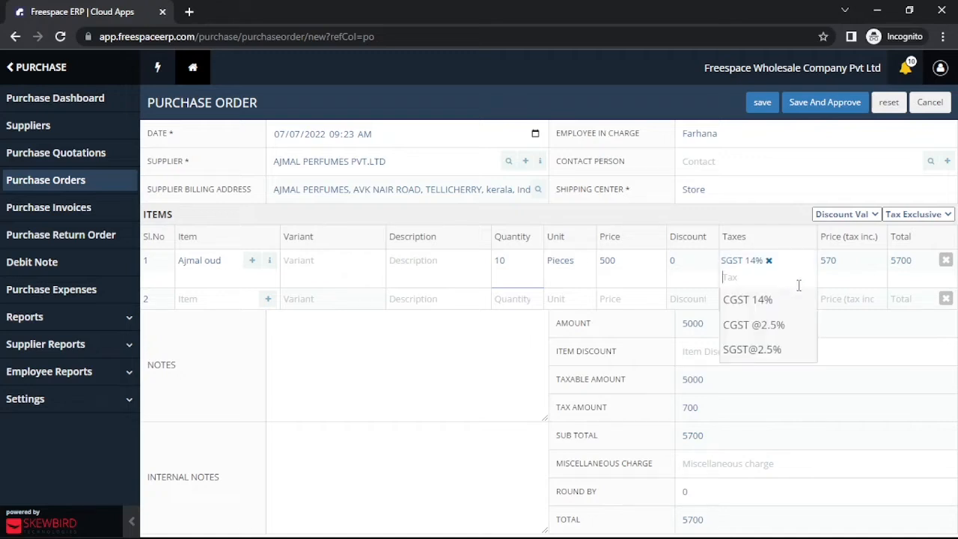
click(830, 283)
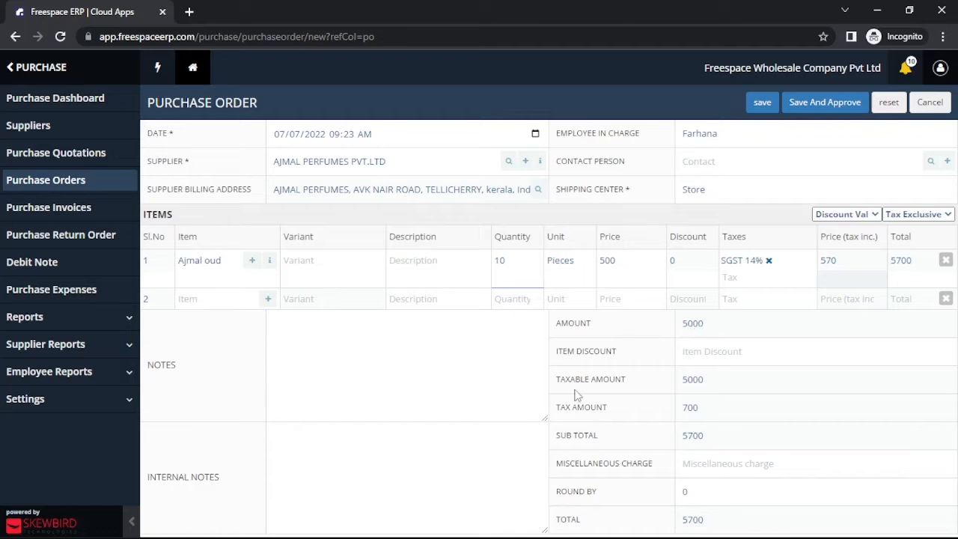
click(716, 352)
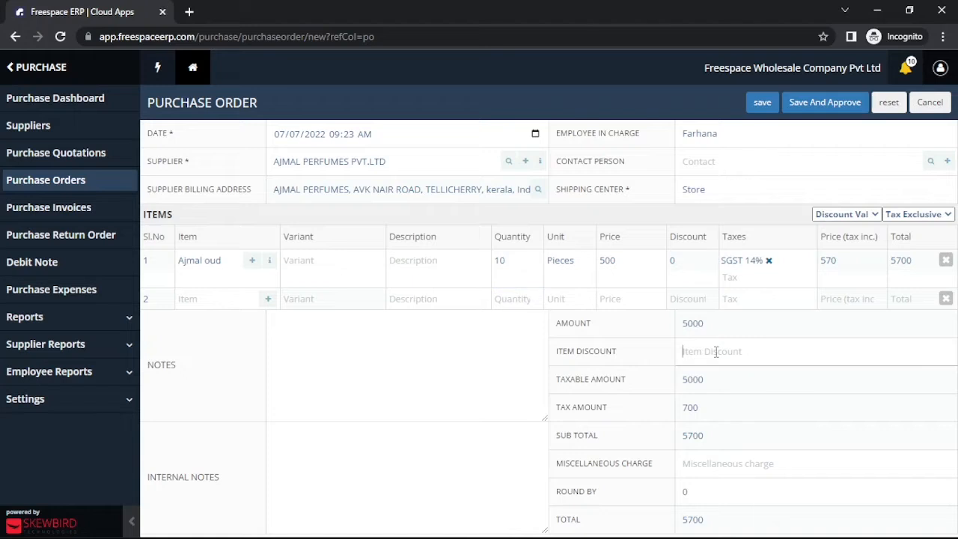
text(1)
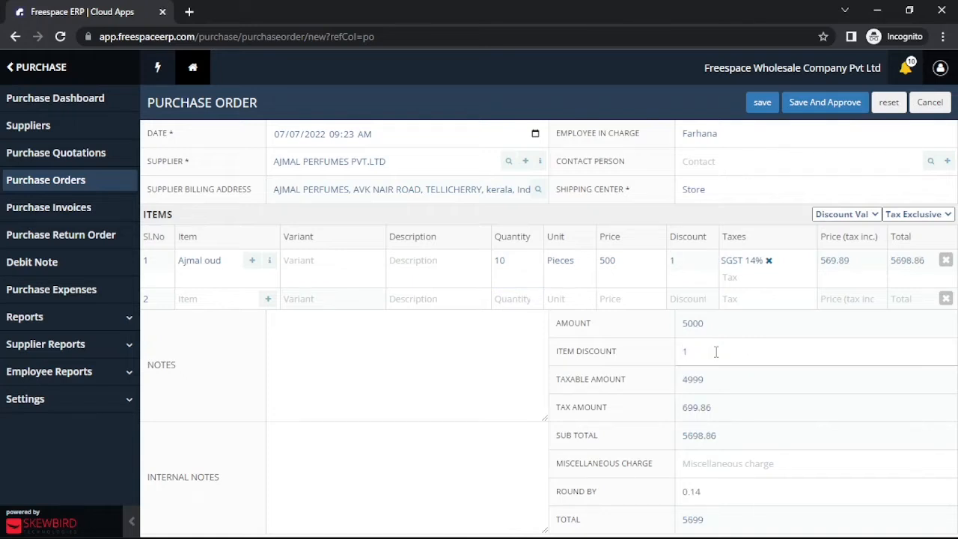
text(00)
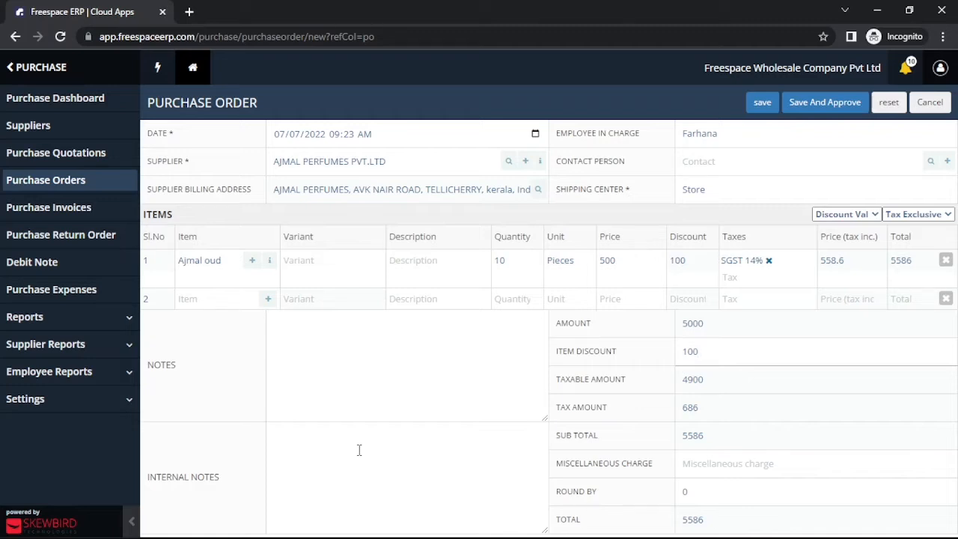
- Save the purchase order as a draft and approve it
click(761, 109)
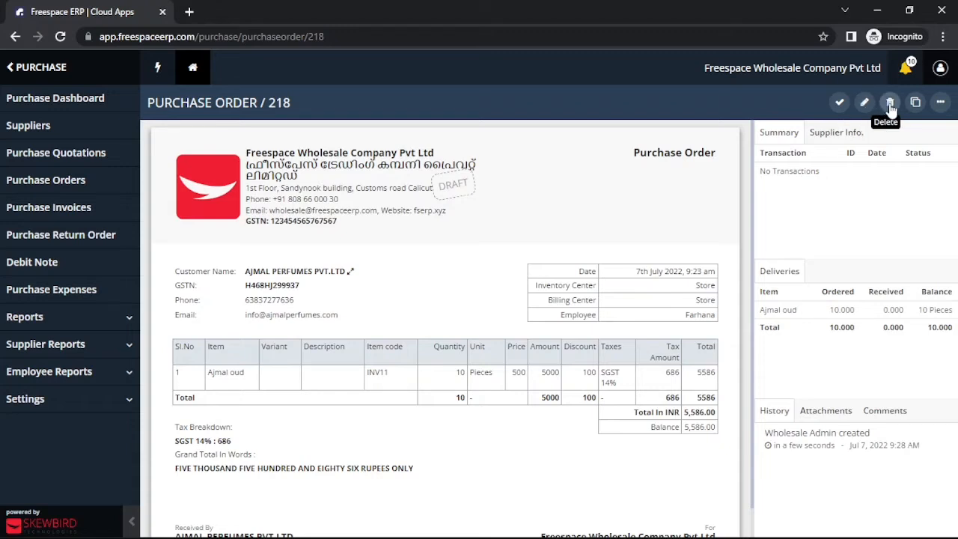
click(839, 105)
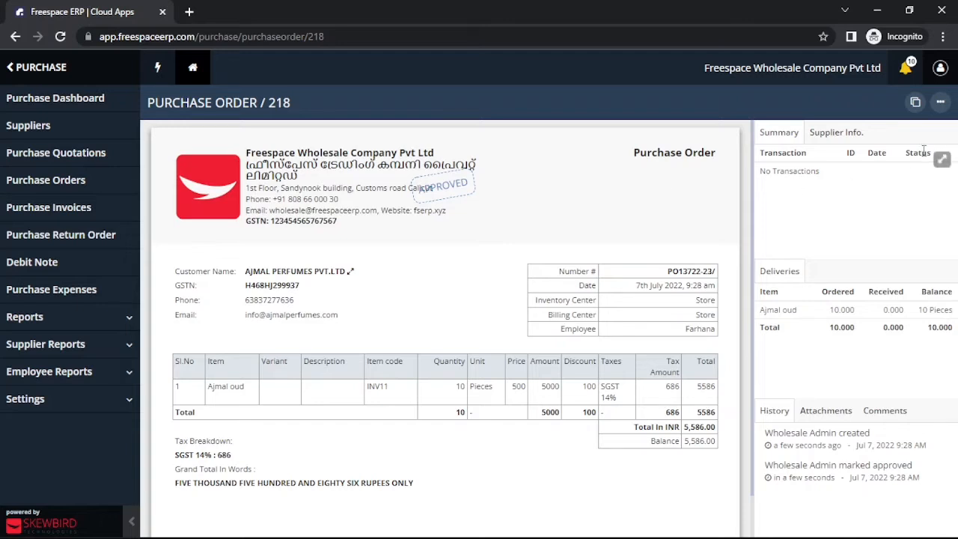
- Look at the approved order's Master Update form and close it without changing the date or employee
click(940, 102)
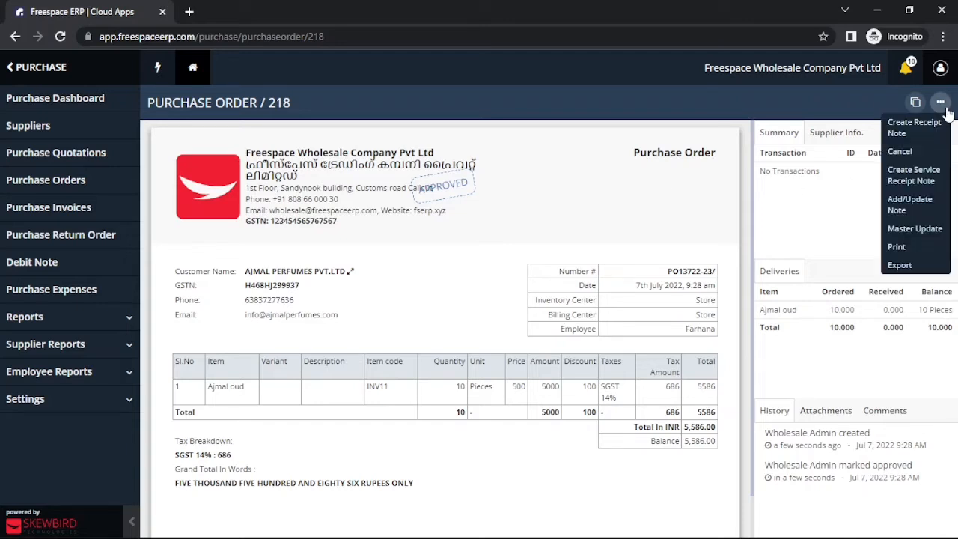
click(912, 229)
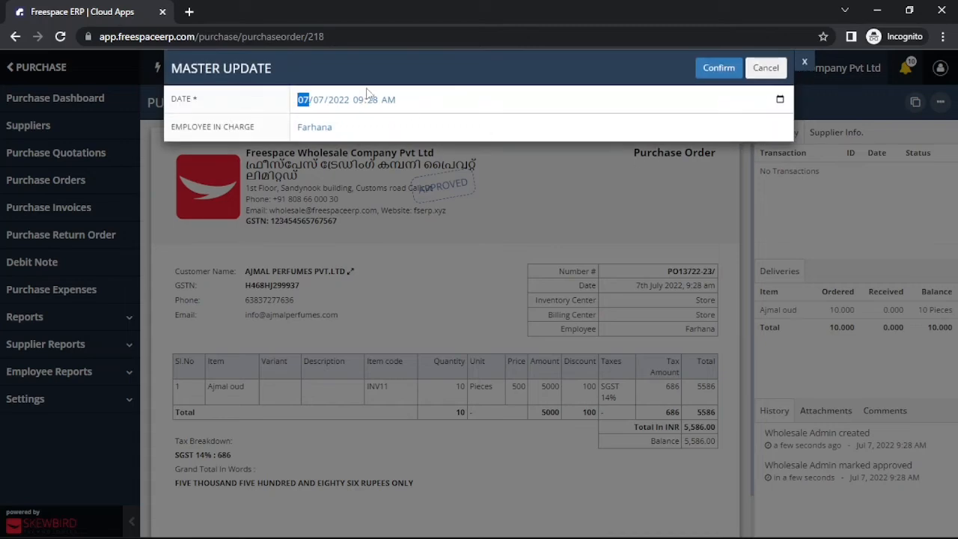
click(805, 63)
click(940, 102)
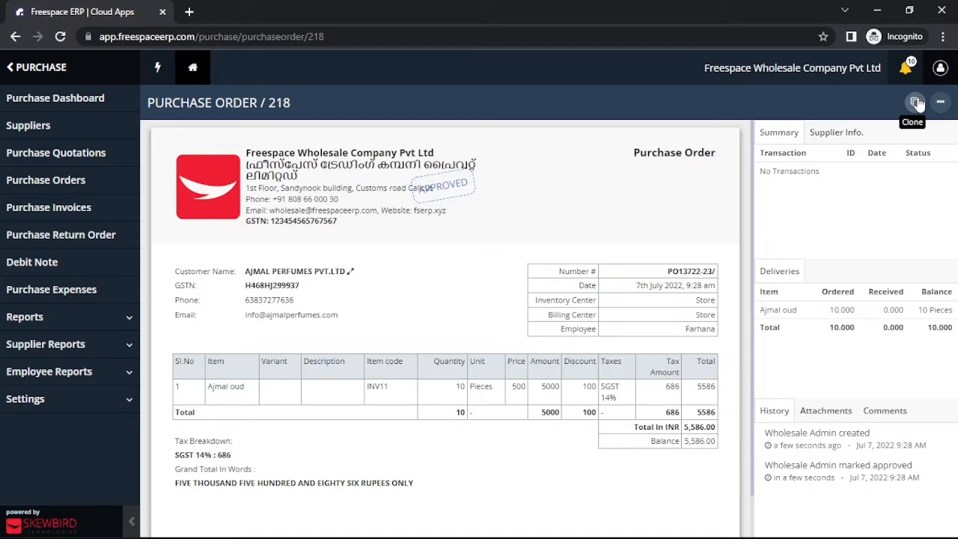
- View the supplier's details and the Ajmal oud item enquiry from the approved purchase order
click(349, 273)
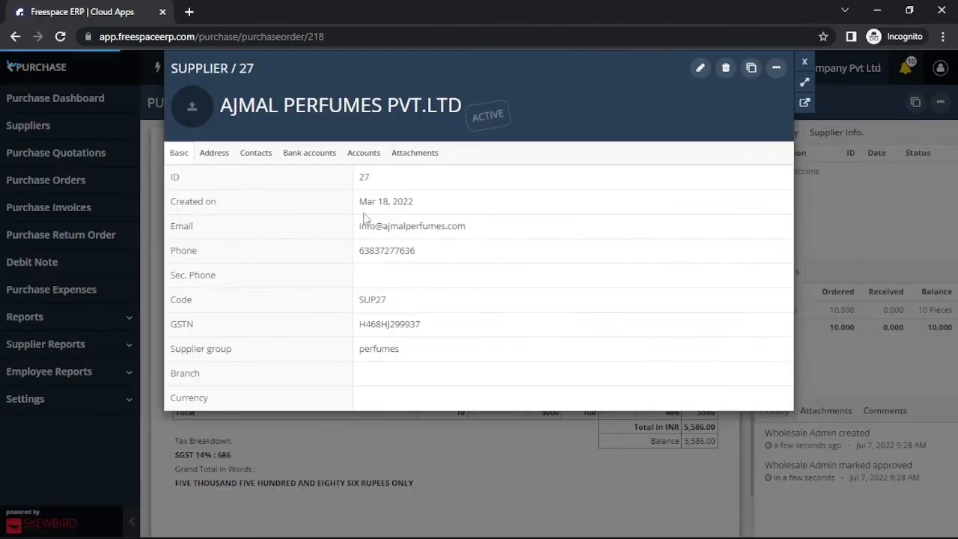
click(803, 64)
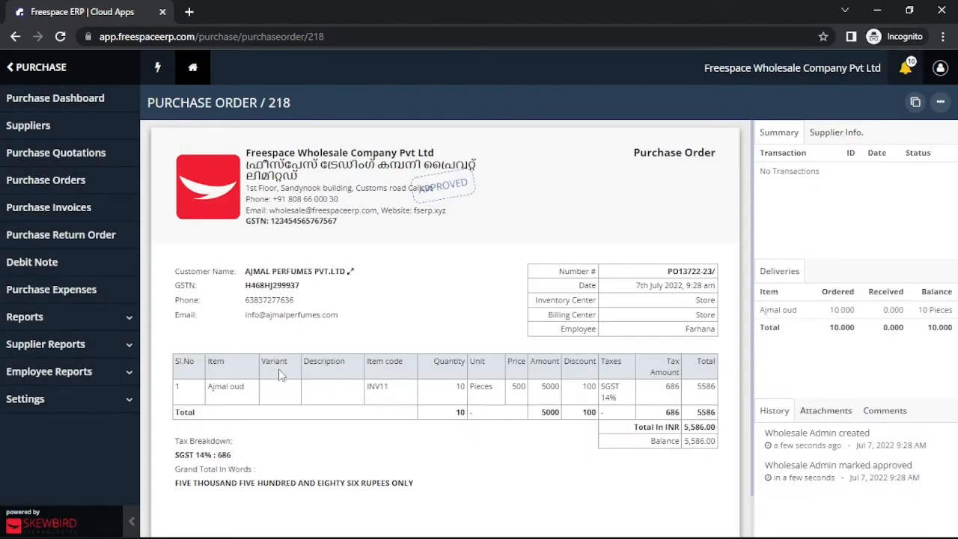
click(227, 387)
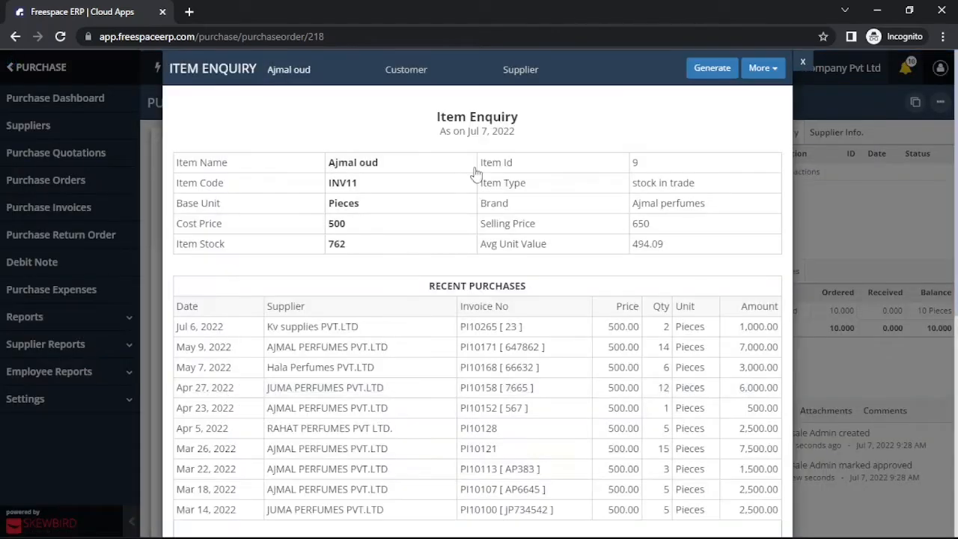
click(801, 62)
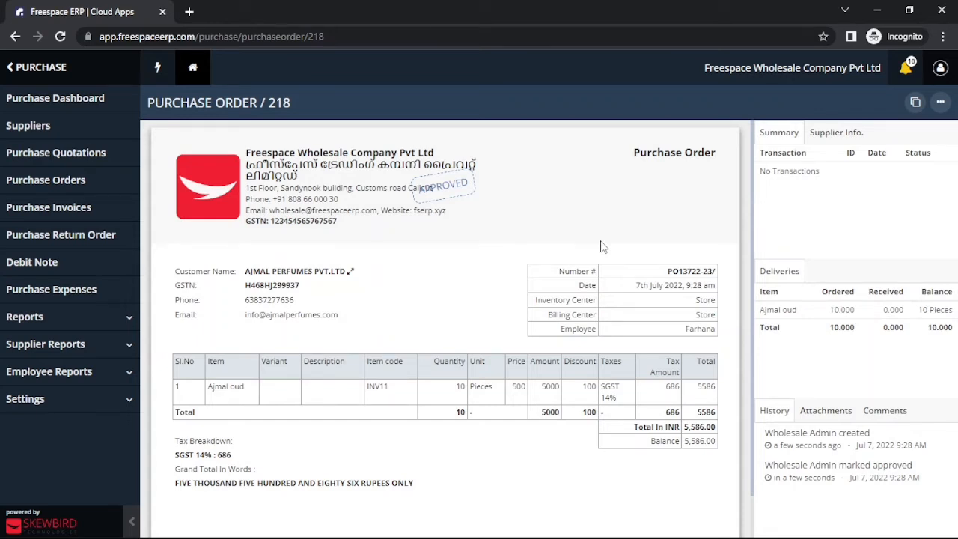
- View the purchase order's supplier invoice information and its attachments section, and return to its history
click(836, 141)
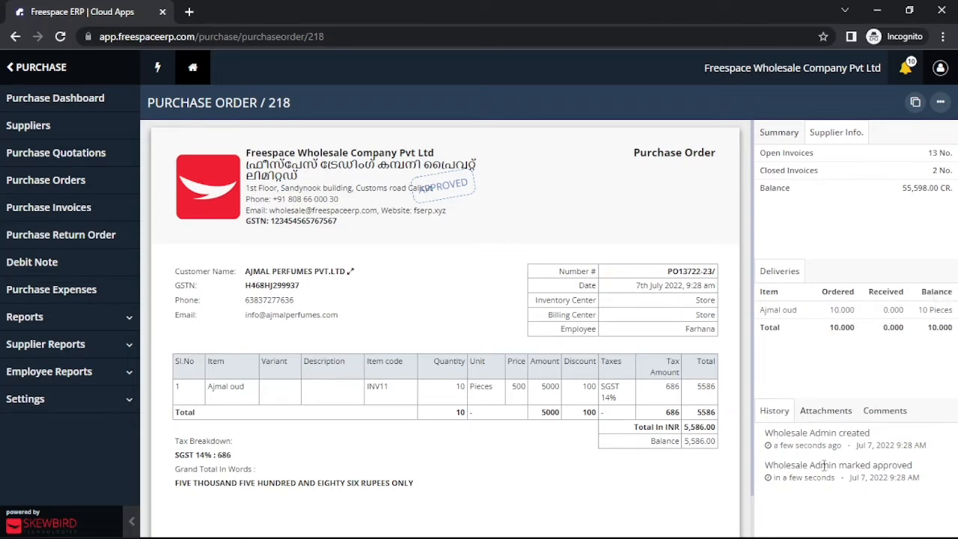
click(827, 416)
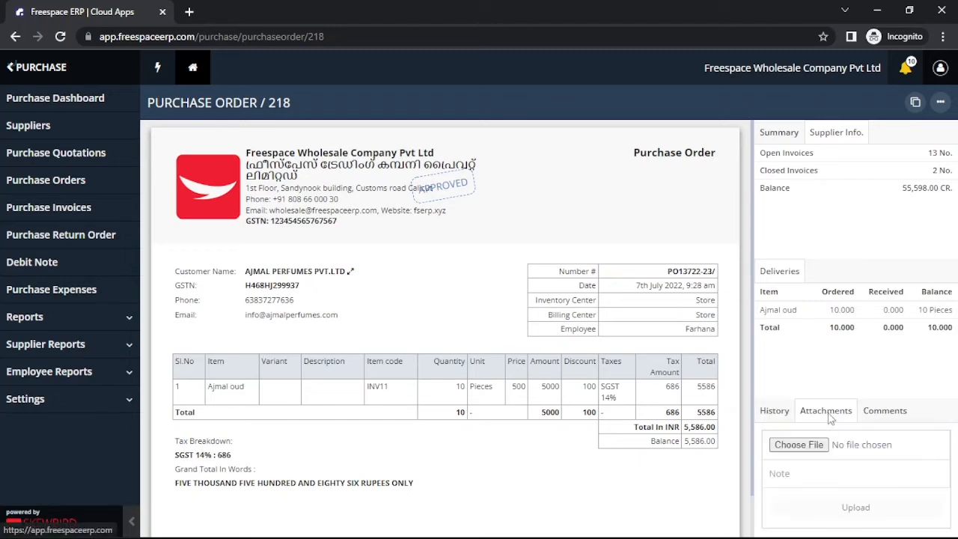
click(773, 414)
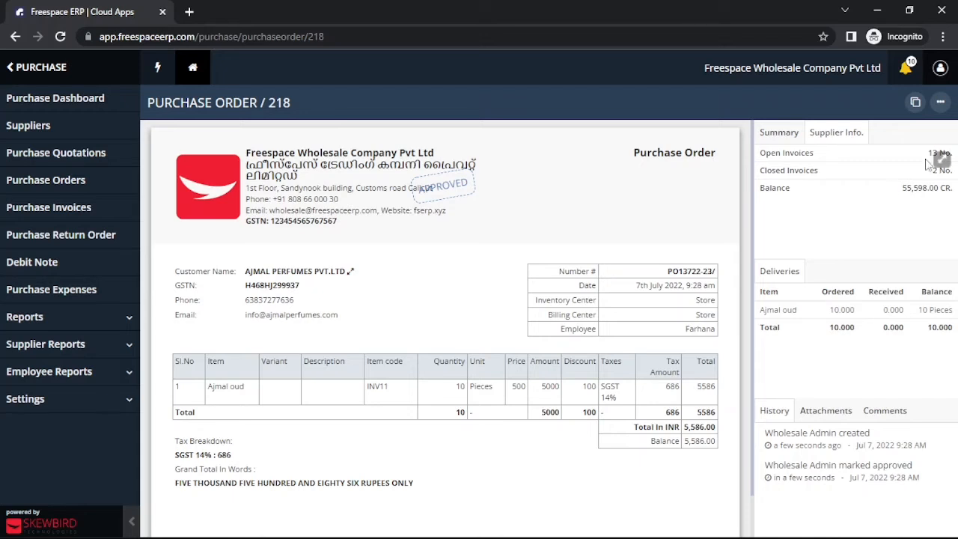
- Create a receipt note from the purchase order for 5 pieces of Ajmal oud, save and approve it, and close it
click(940, 102)
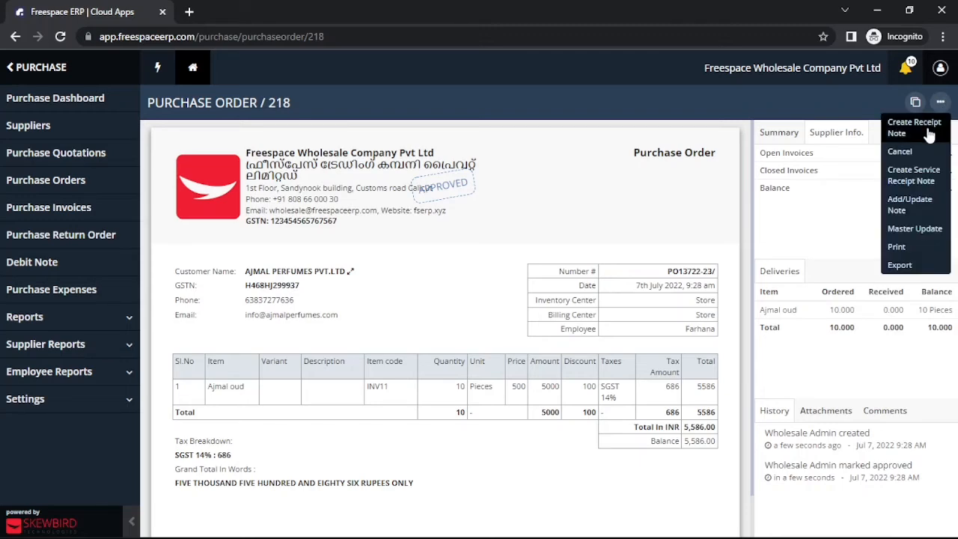
click(927, 129)
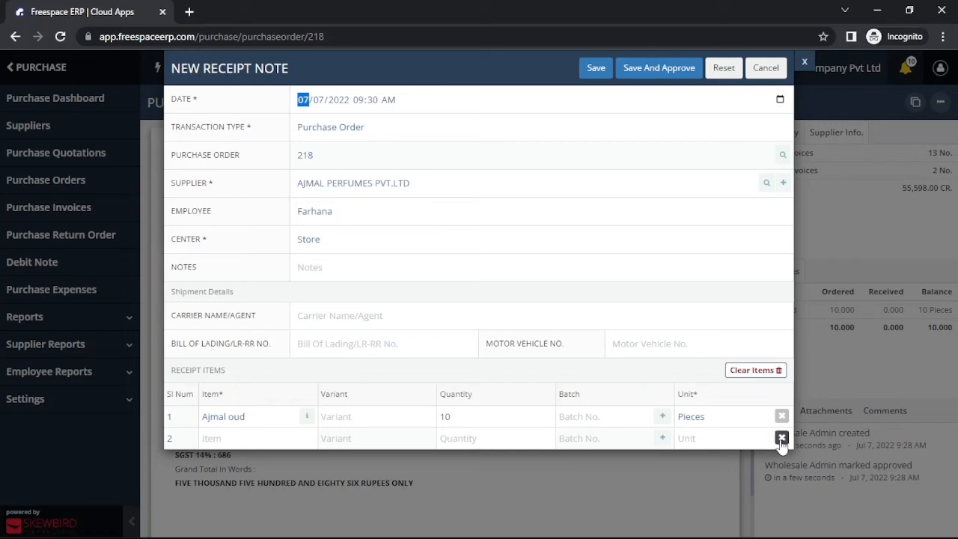
click(466, 419)
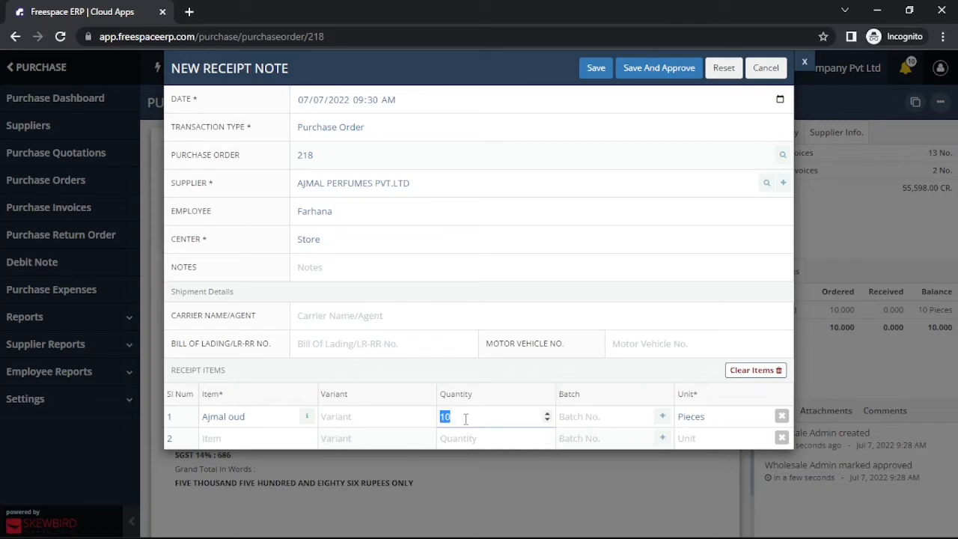
key(BackSpace)
text(5)
click(653, 73)
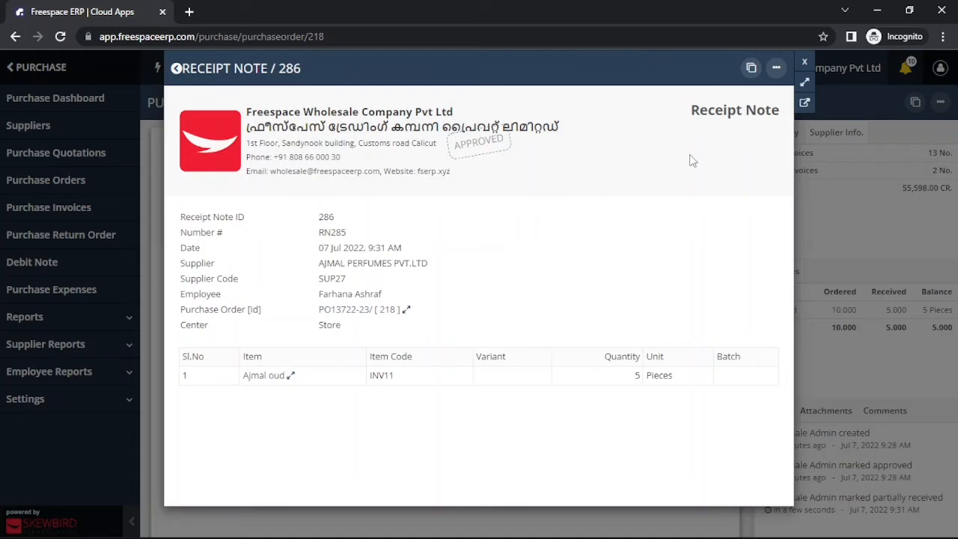
click(804, 65)
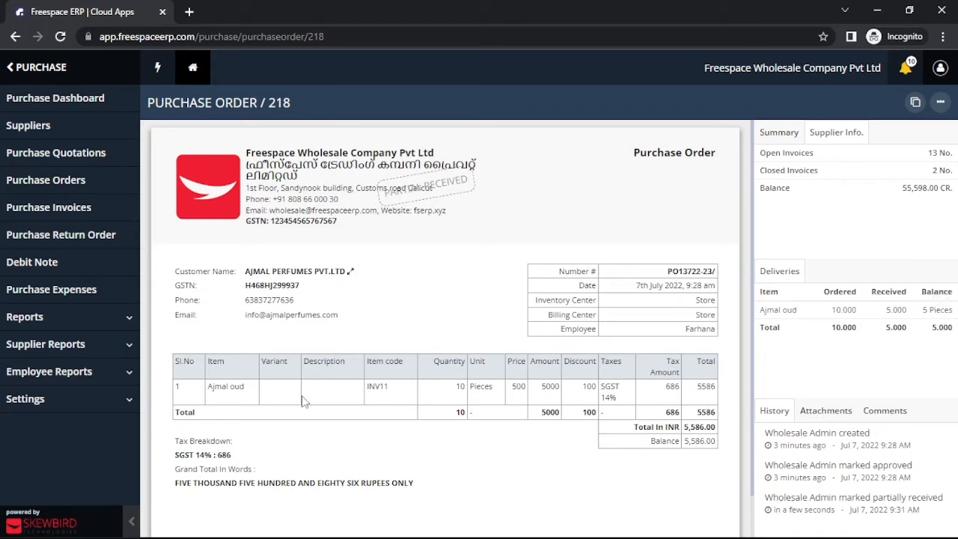
- Check the stock of Ajmal oud in its item enquiry after the first receipt note
click(228, 387)
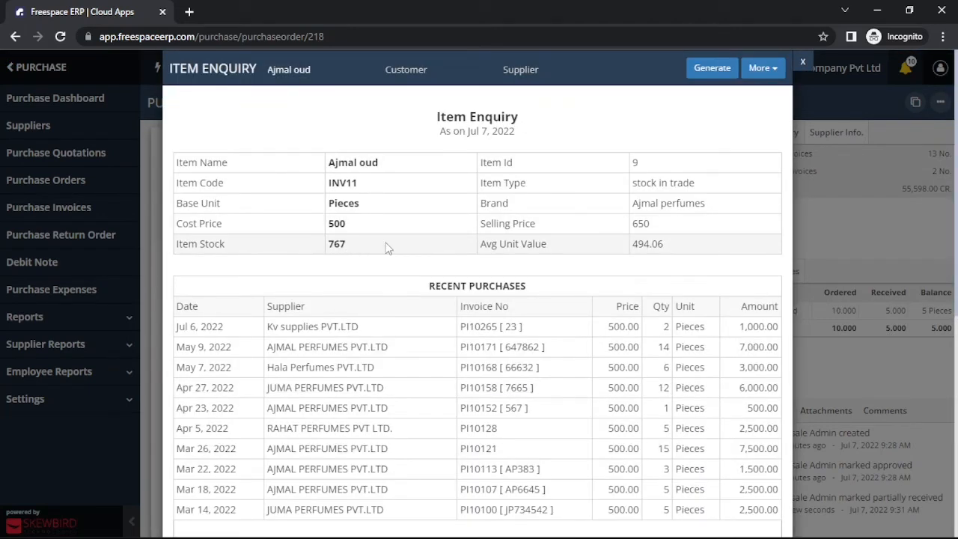
click(803, 66)
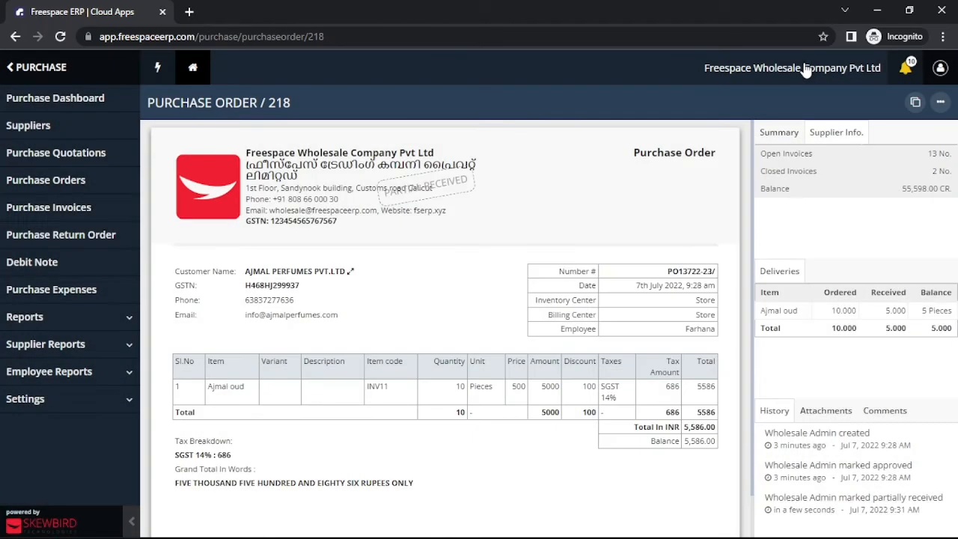
- Create a second receipt note for the remaining 5 pieces of Ajmal oud, save and approve it, and close it
click(941, 103)
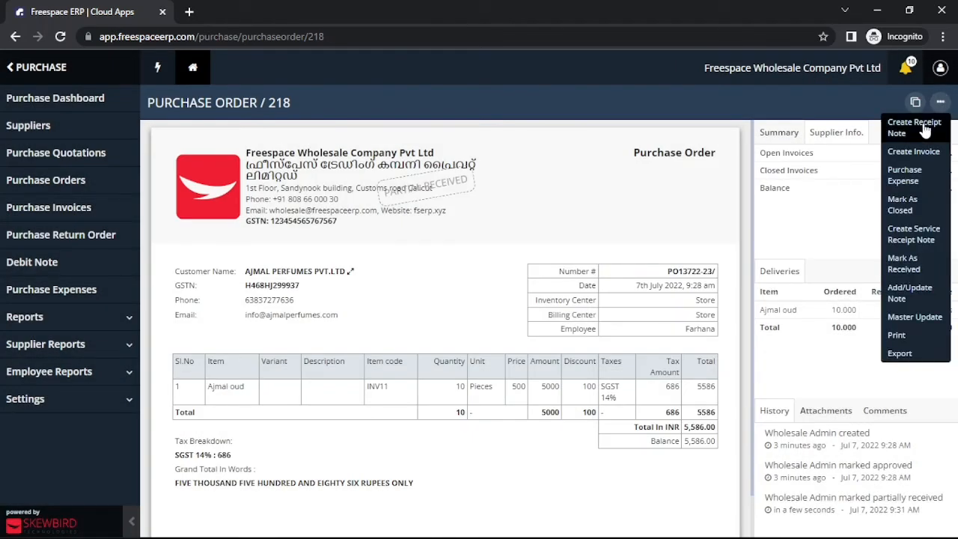
click(921, 132)
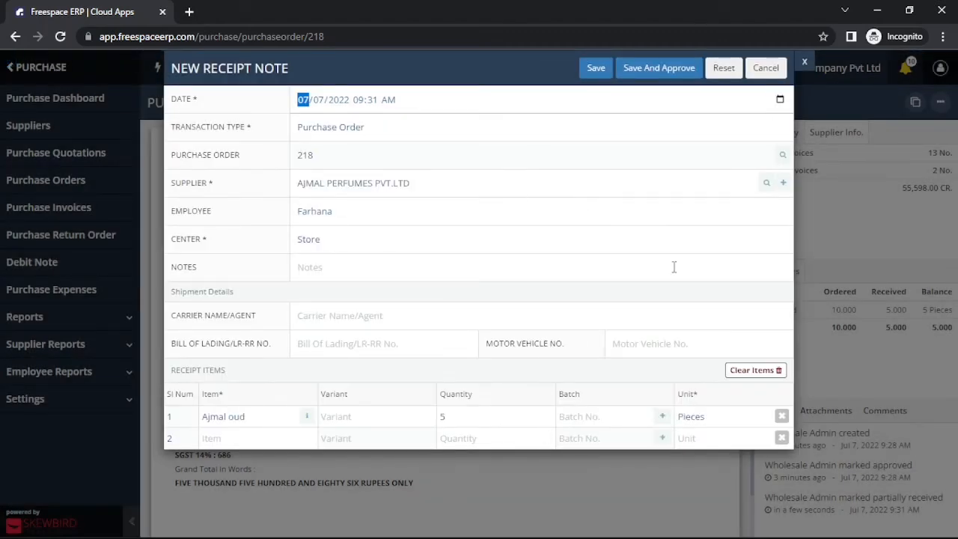
click(662, 69)
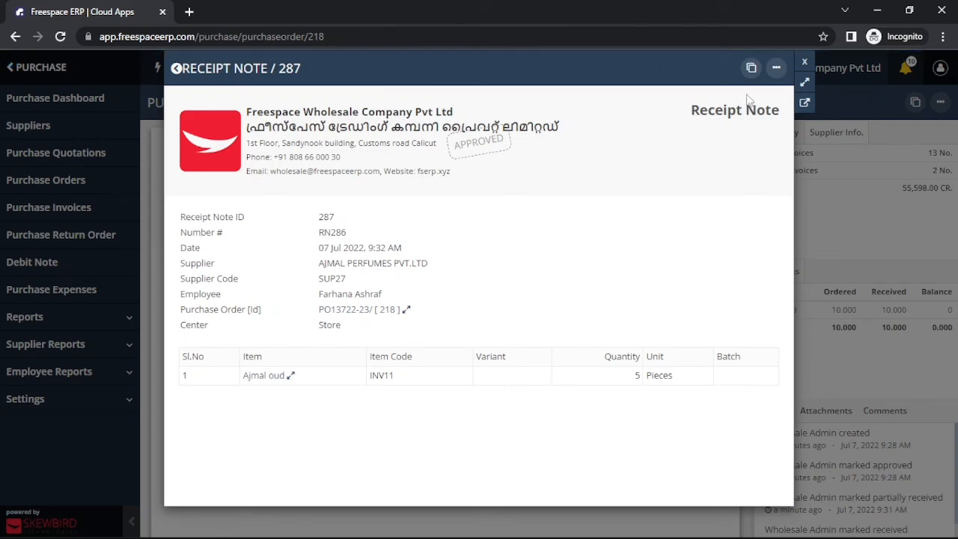
click(805, 64)
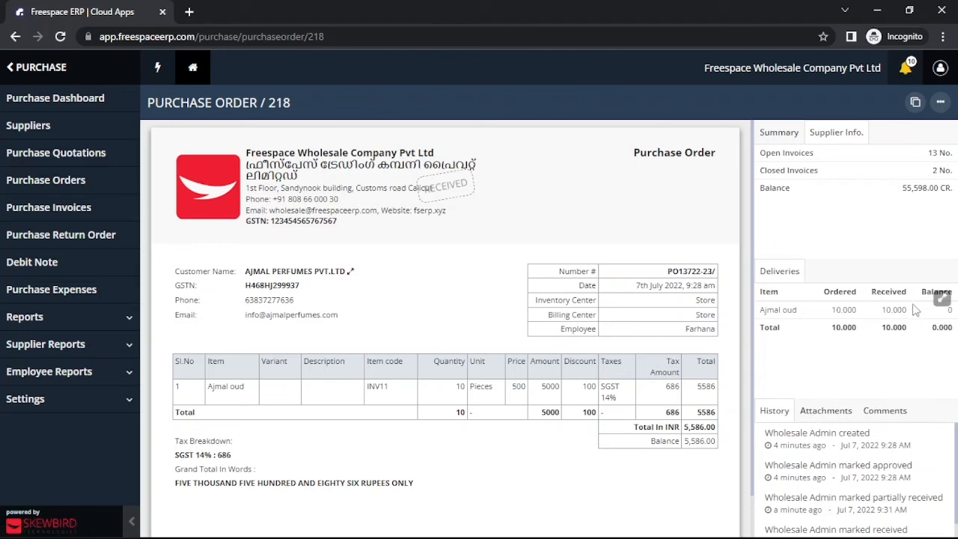
- Review the Ajmal oud item enquiry after the second receipt and the further actions available for the purchase order
mouse_move(951, 307)
click(235, 387)
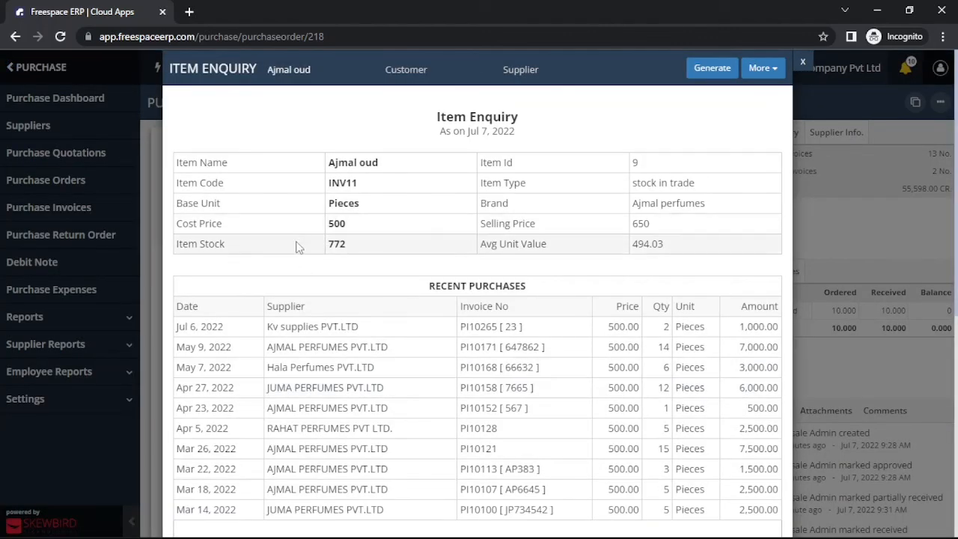
click(802, 65)
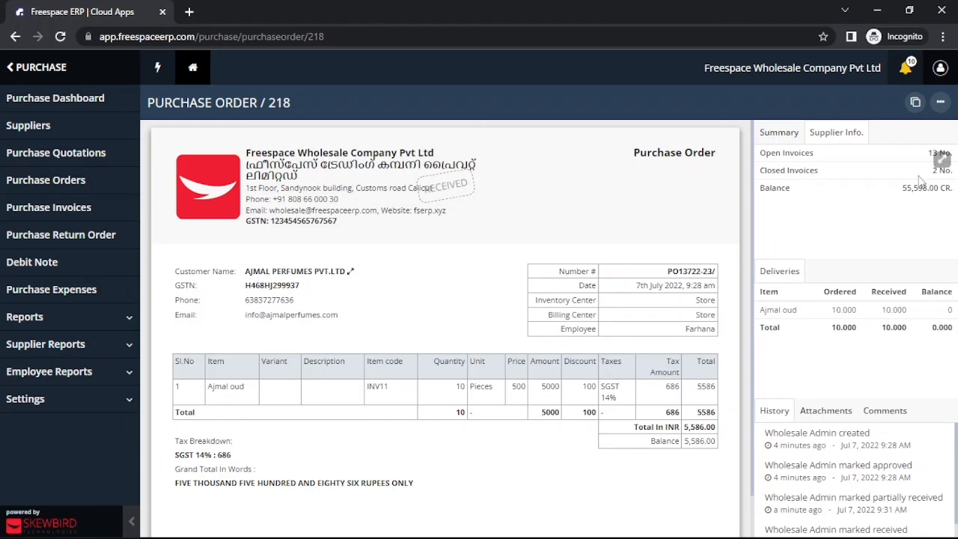
click(942, 103)
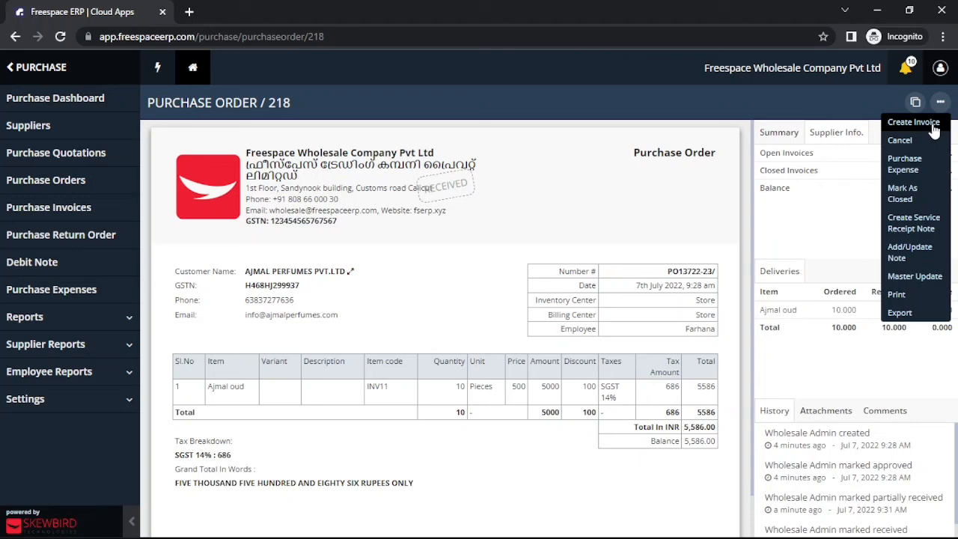
click(933, 129)
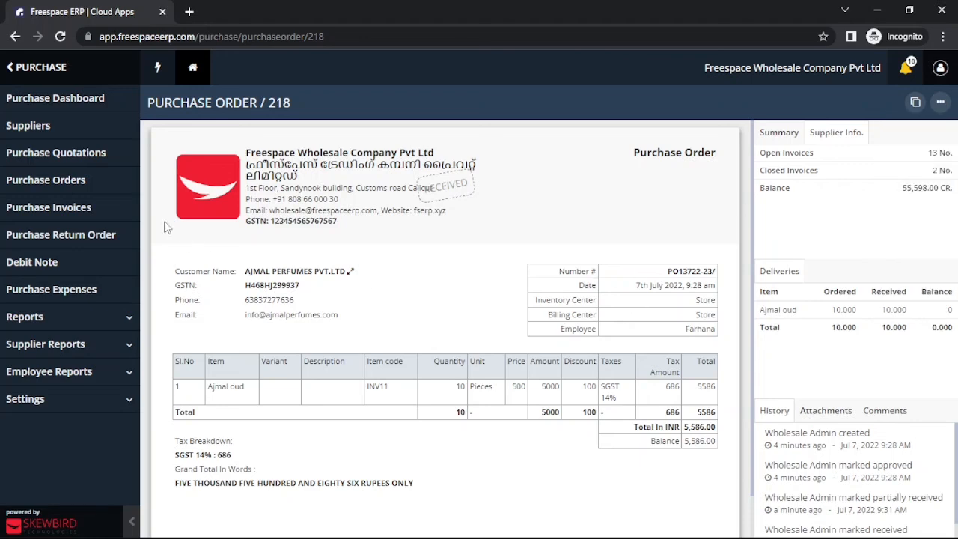
- Open the list of purchase orders and examine its status options and filter form, leaving the list unfiltered
click(79, 182)
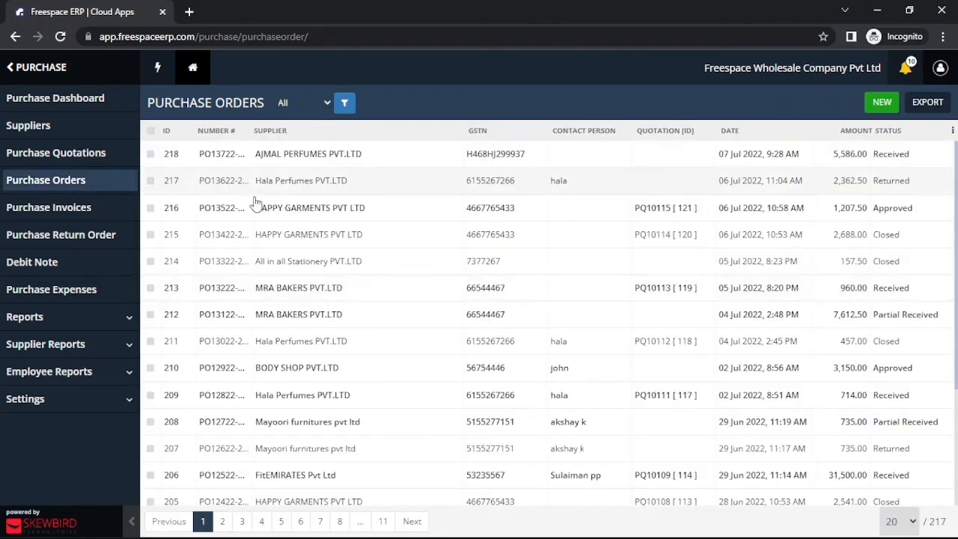
click(282, 102)
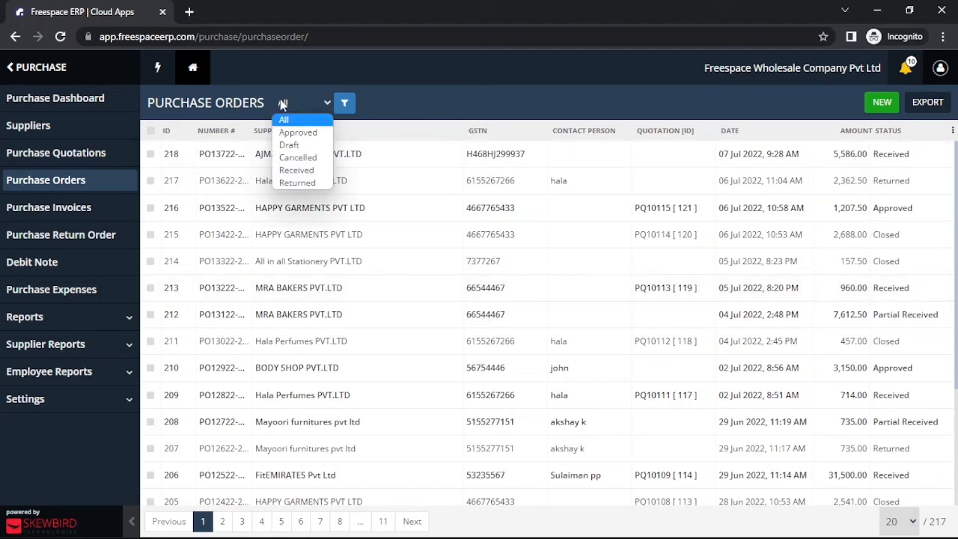
click(345, 104)
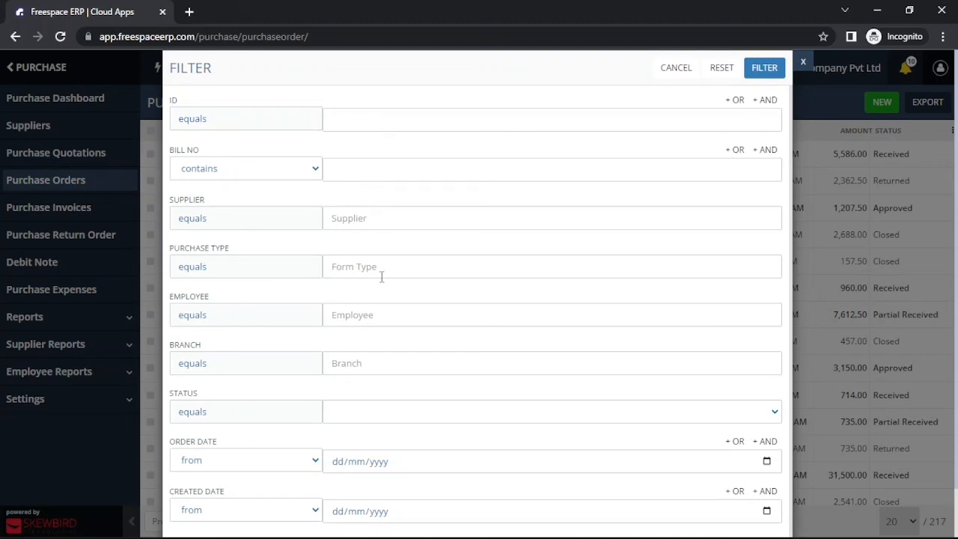
click(801, 66)
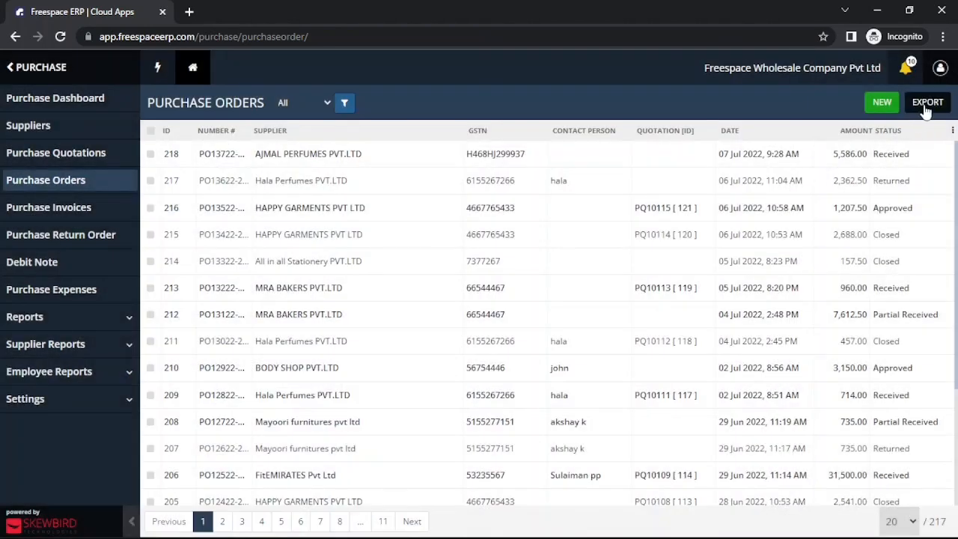